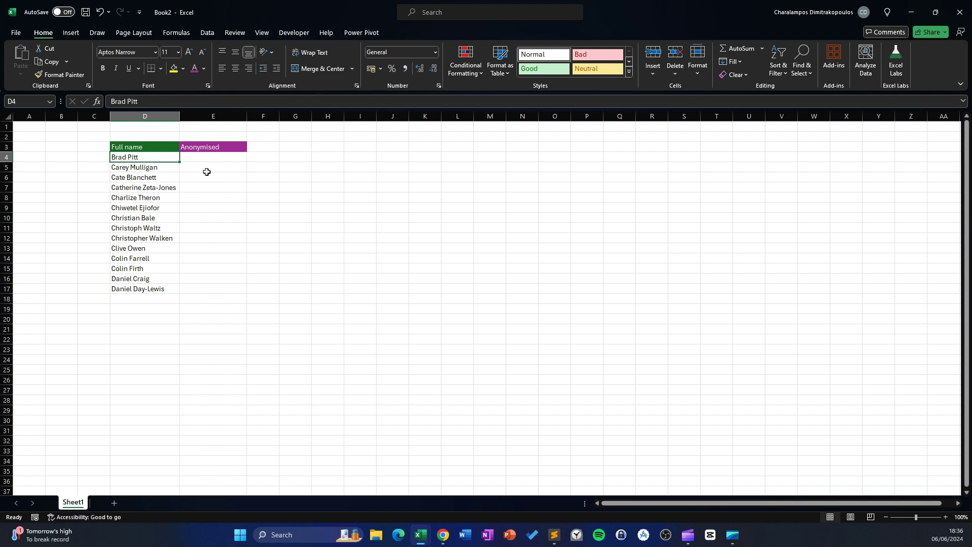
Enter the formula =TEXTSPLIT(D4," ") in cell E4 to split the full name at the space.
{"action": "left_click", "coordinate": [216, 155]}
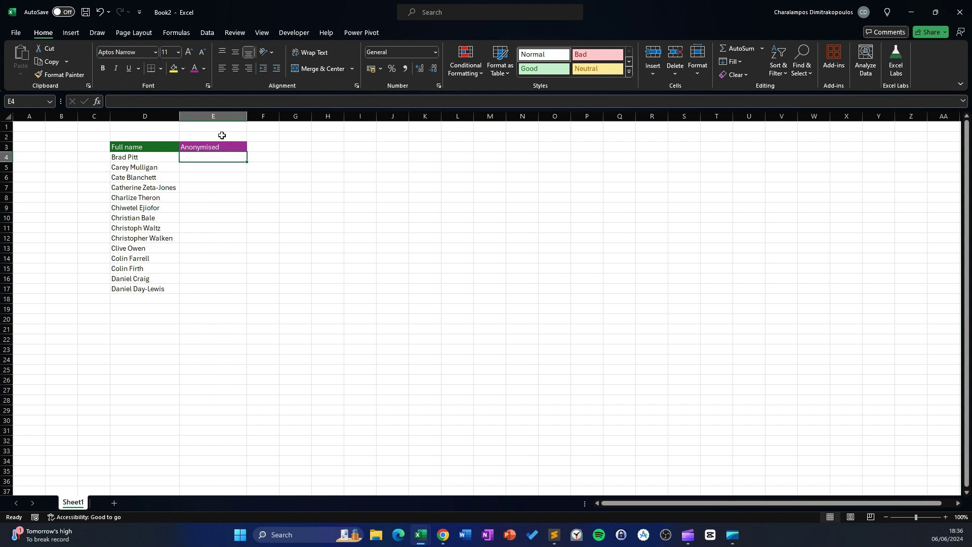
{"action": "type", "text": "="}
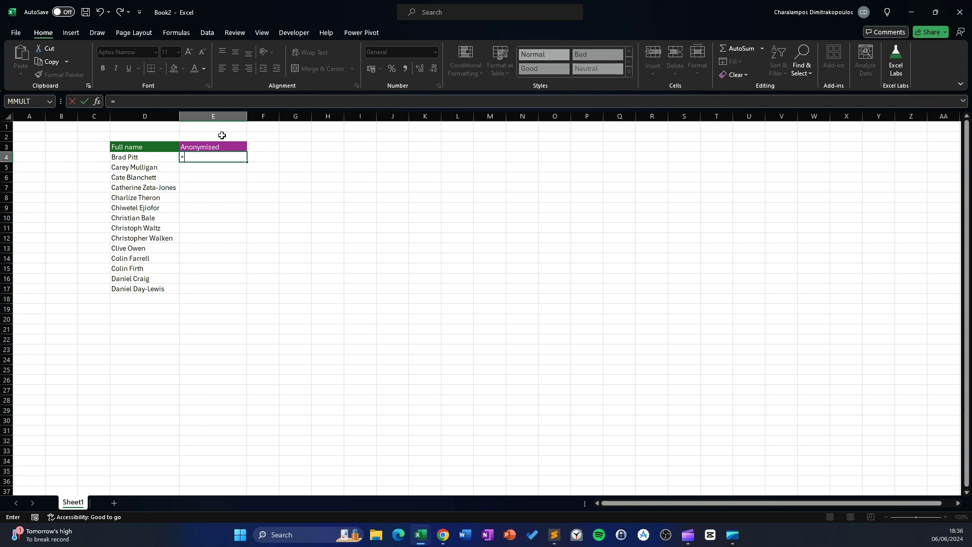
{"action": "type", "text": "text"}
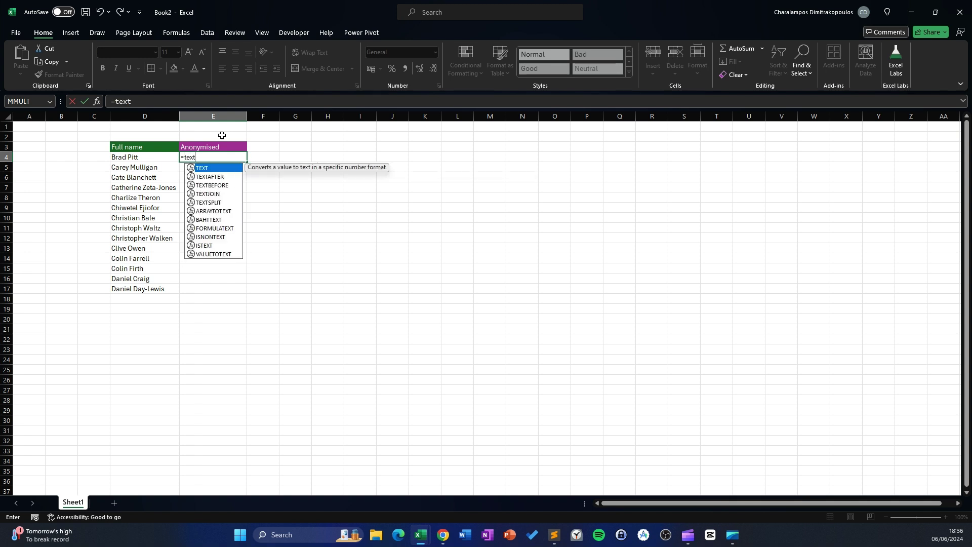
{"action": "type", "text": "spl"}
{"action": "key", "text": "Tab"}
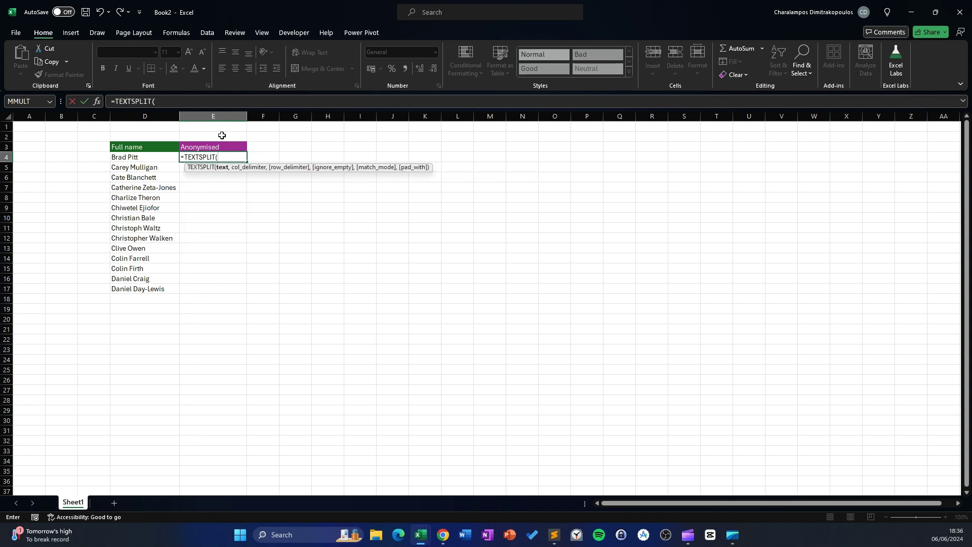
{"action": "left_click", "coordinate": [135, 155]}
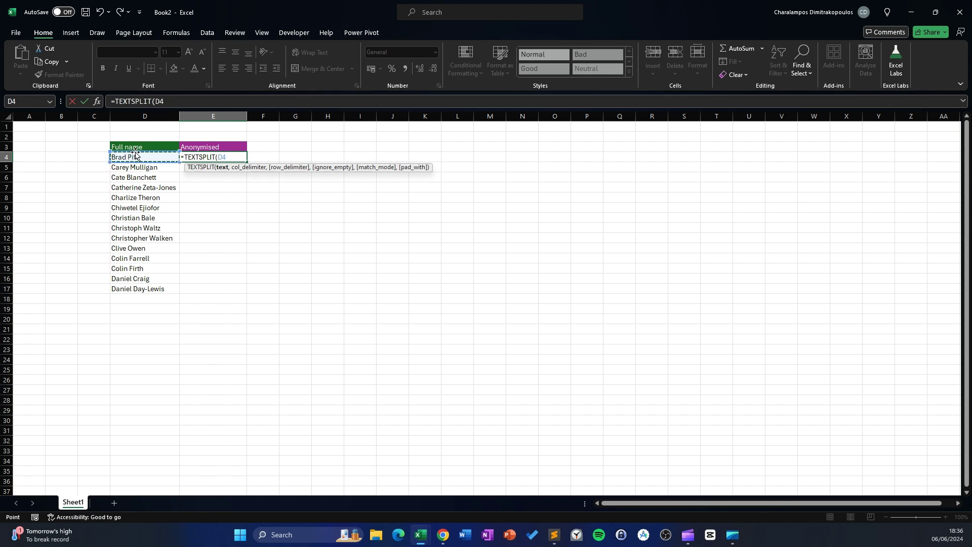
{"action": "type", "text": ","}
{"action": "type", "text": "\" \")"}
{"action": "key", "text": "Return"}
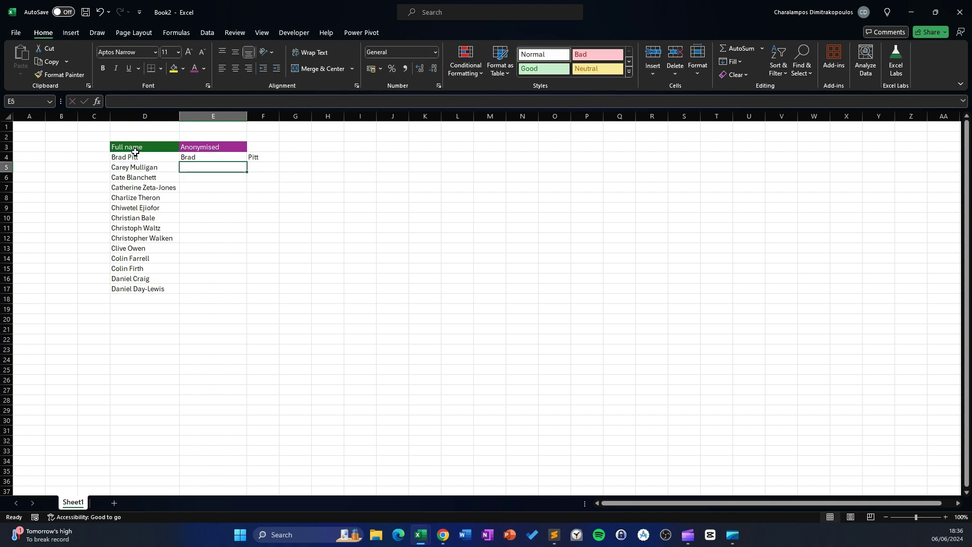
Wrap the E4 formula in LEN so it reads =LEN(TEXTSPLIT(D4," ")).
{"action": "left_click", "coordinate": [209, 157]}
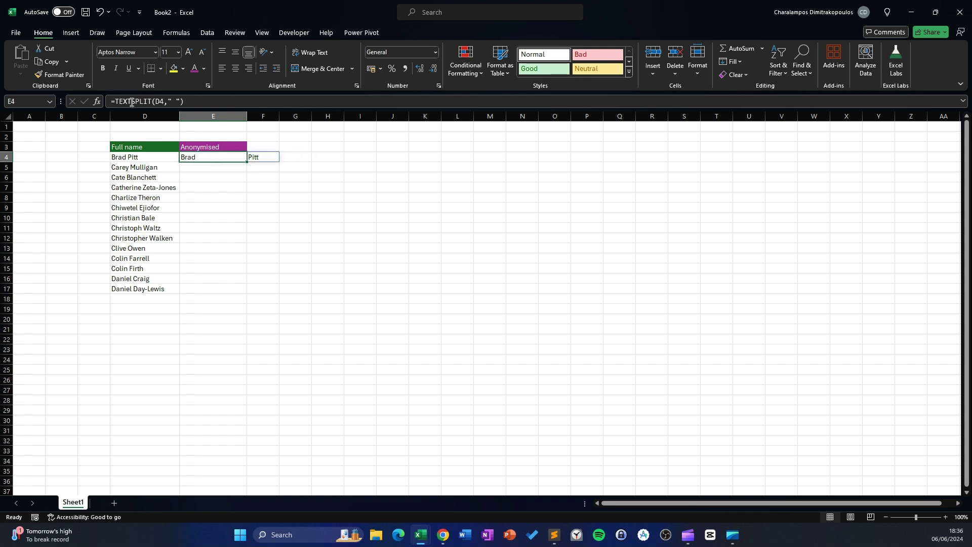
{"action": "left_click", "coordinate": [113, 102]}
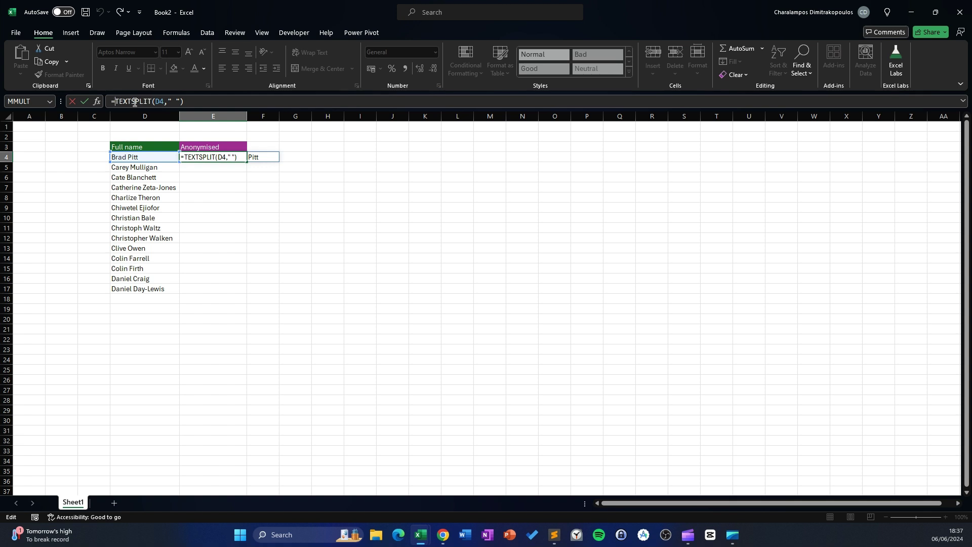
{"action": "type", "text": "l"}
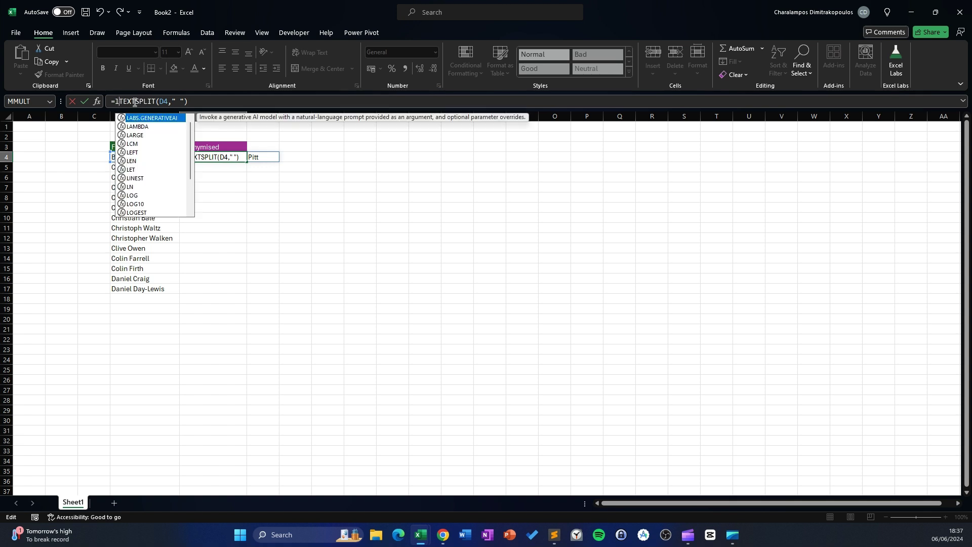
{"action": "type", "text": "en("}
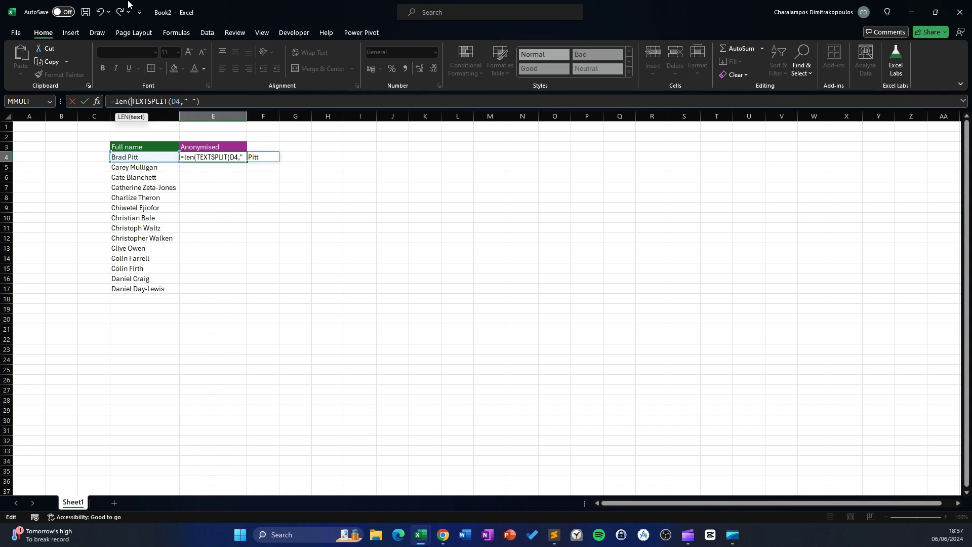
{"action": "left_click", "coordinate": [228, 103]}
{"action": "type", "text": "))"}
{"action": "key", "text": "Return"}
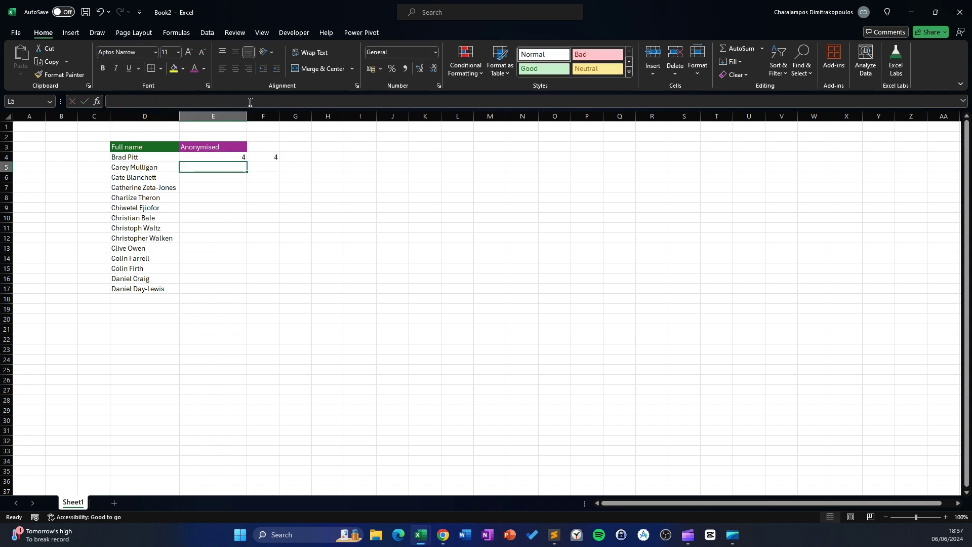
Wrap the E4 formula in REPT with an asterisk as the repeated text: =REPT("*",LEN(TEXTSPLIT(D4," "))).
{"action": "left_click", "coordinate": [236, 158]}
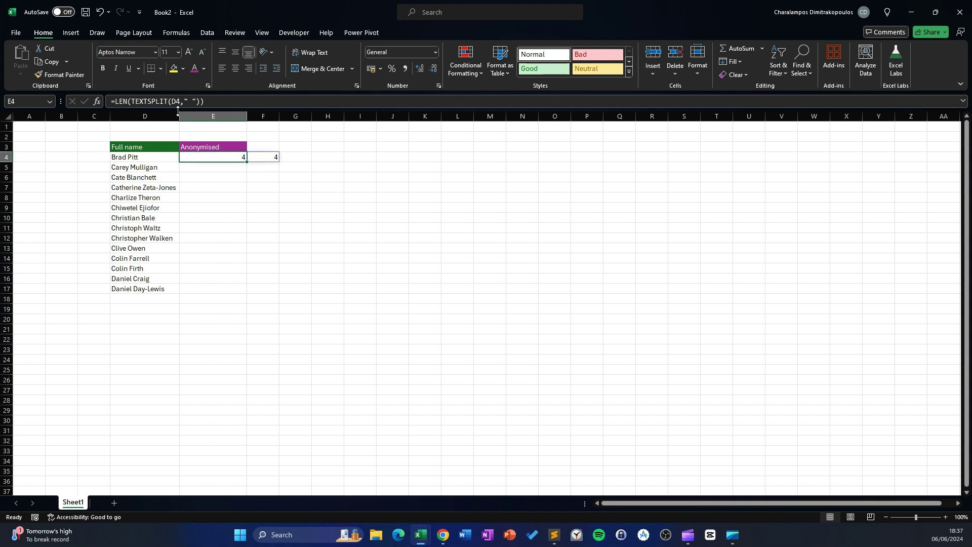
{"action": "left_click", "coordinate": [116, 100]}
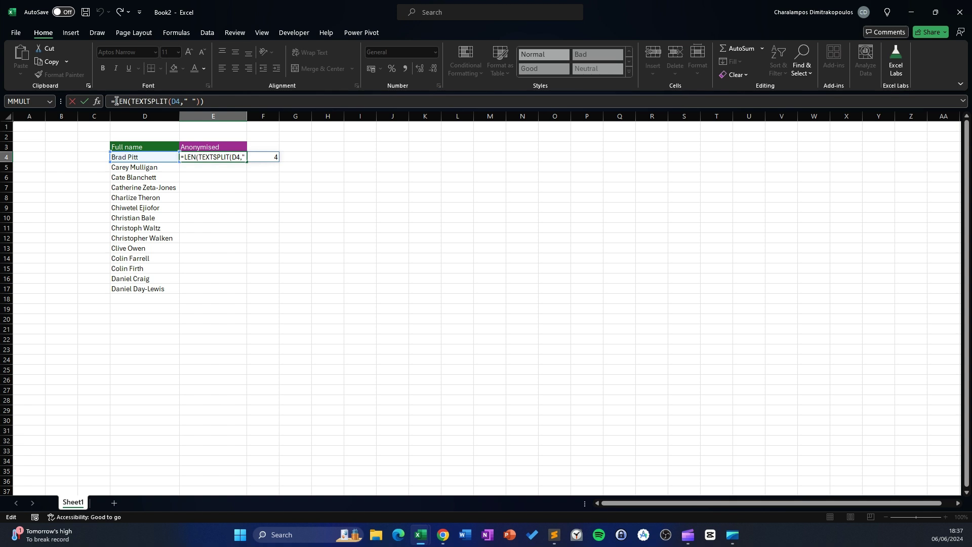
{"action": "type", "text": "rept"}
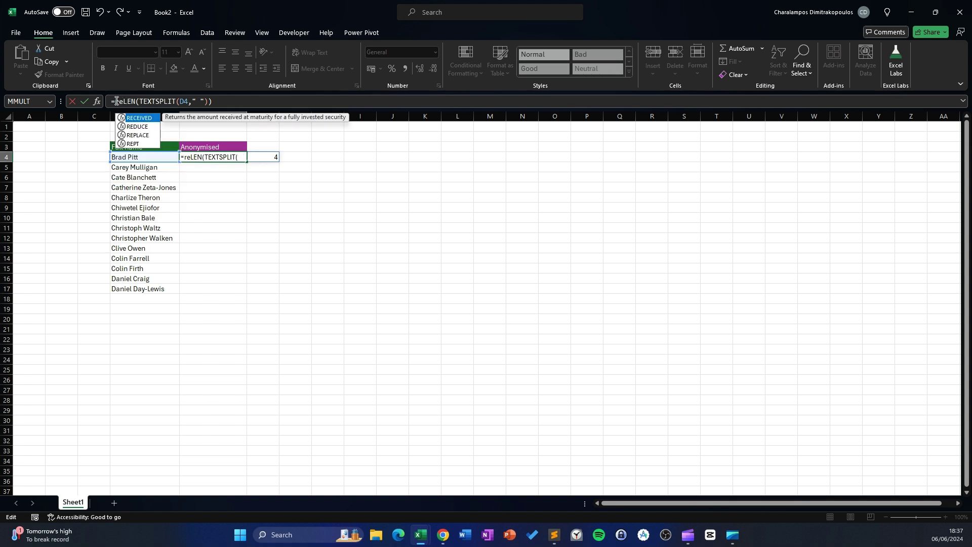
{"action": "type", "text": "("}
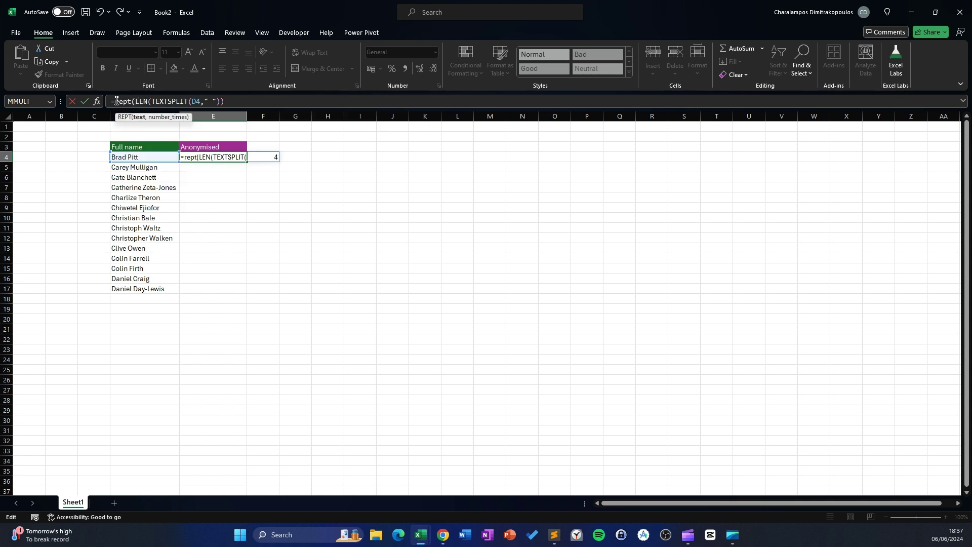
{"action": "type", "text": "\""}
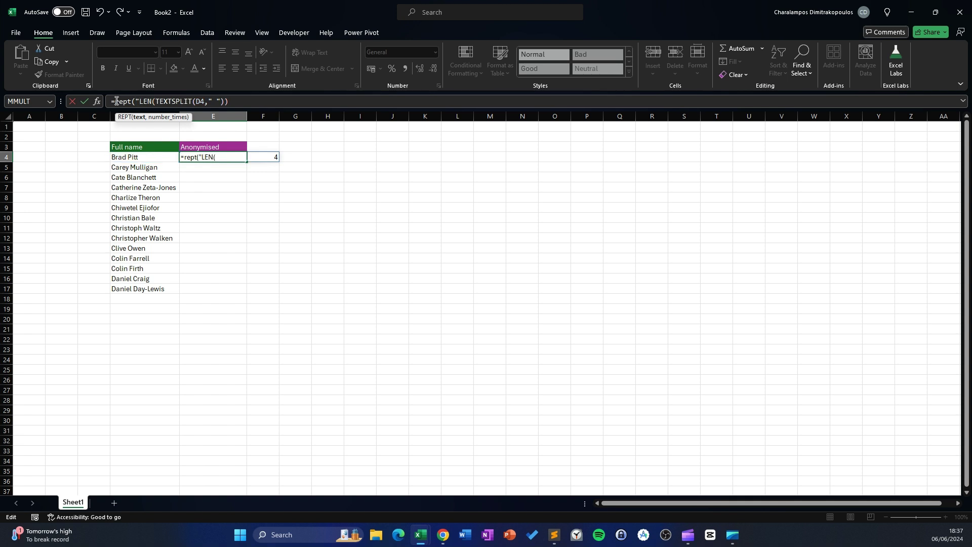
{"action": "type", "text": "*\","}
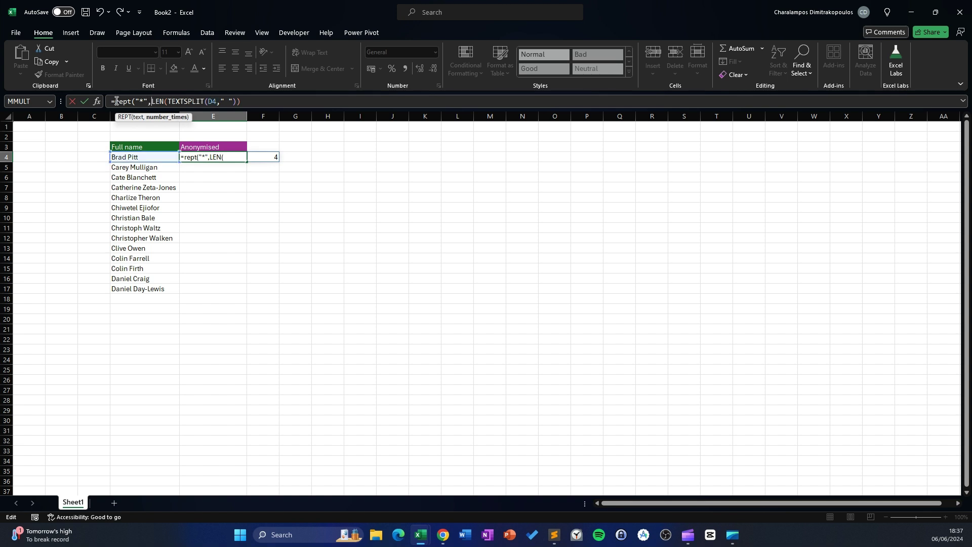
{"action": "left_click", "coordinate": [264, 100]}
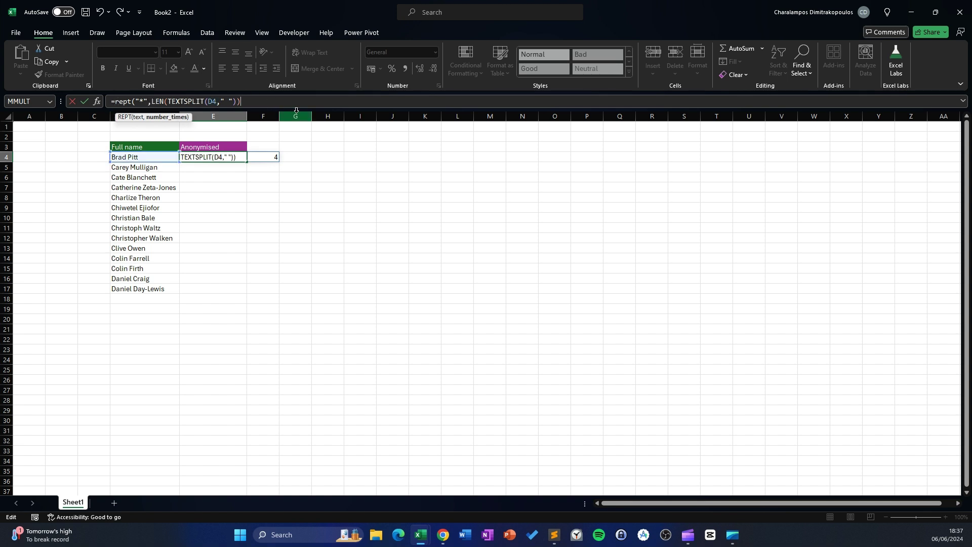
{"action": "type", "text": ")"}
{"action": "key", "text": "Return"}
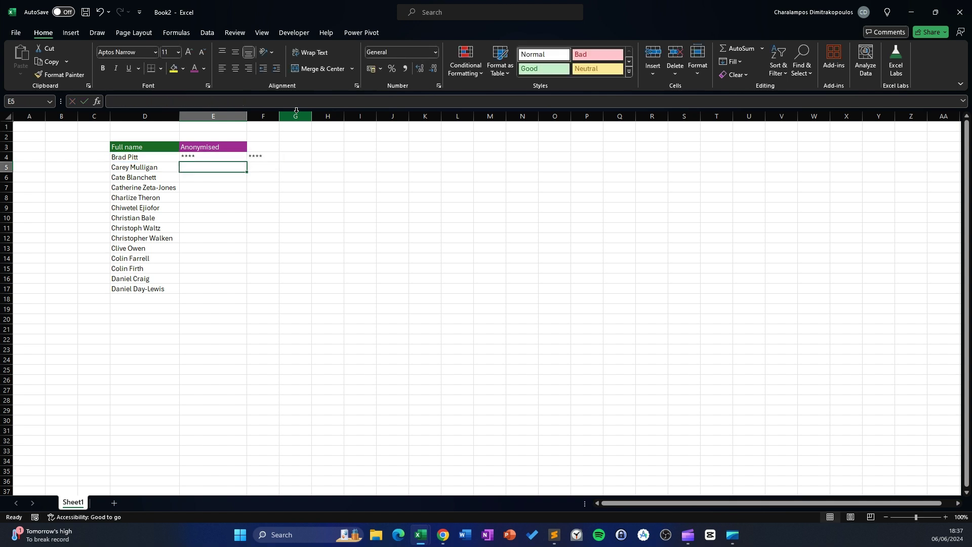
Wrap the E4 formula in TEXTJOIN with a space delimiter and a blank ignore_empty argument: =TEXTJOIN(" ",,REPT("*",LEN(TEXTSPLIT(D4," ")))).
{"action": "left_click", "coordinate": [238, 156]}
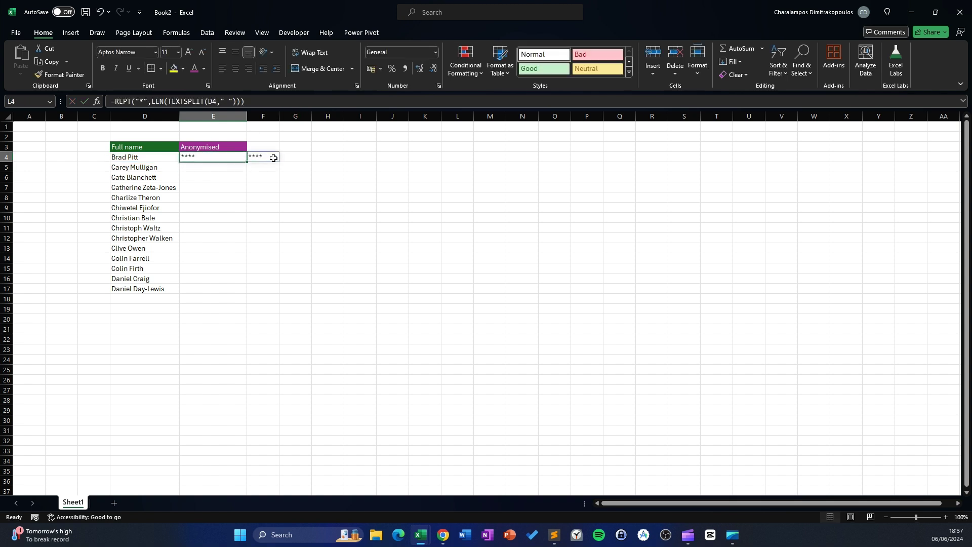
{"action": "left_click", "coordinate": [120, 101]}
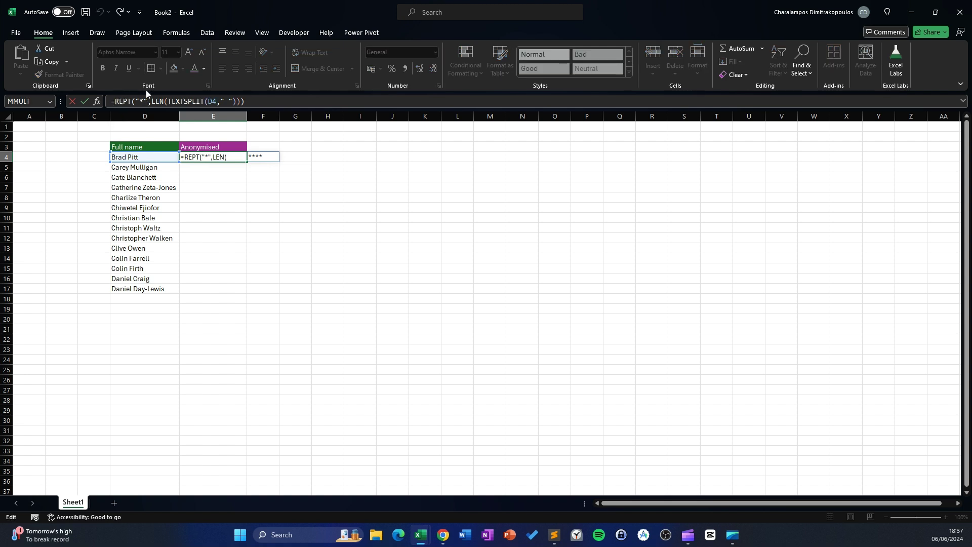
{"action": "type", "text": "te"}
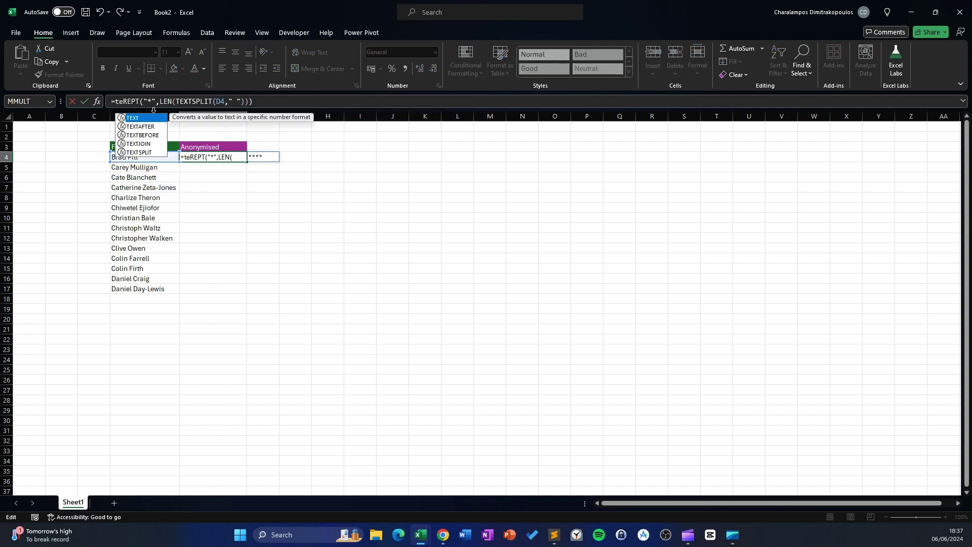
{"action": "double_click", "coordinate": [138, 143]}
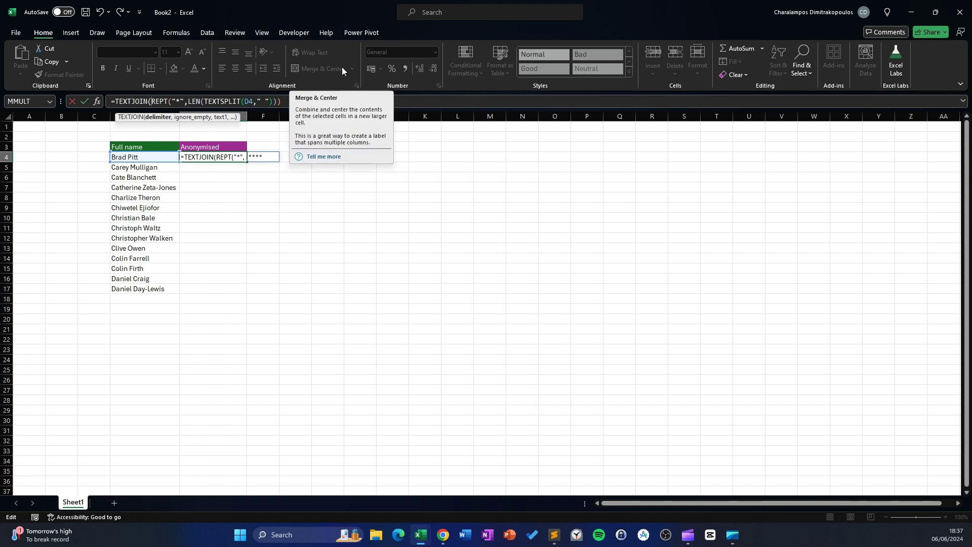
{"action": "type", "text": "\" \",,"}
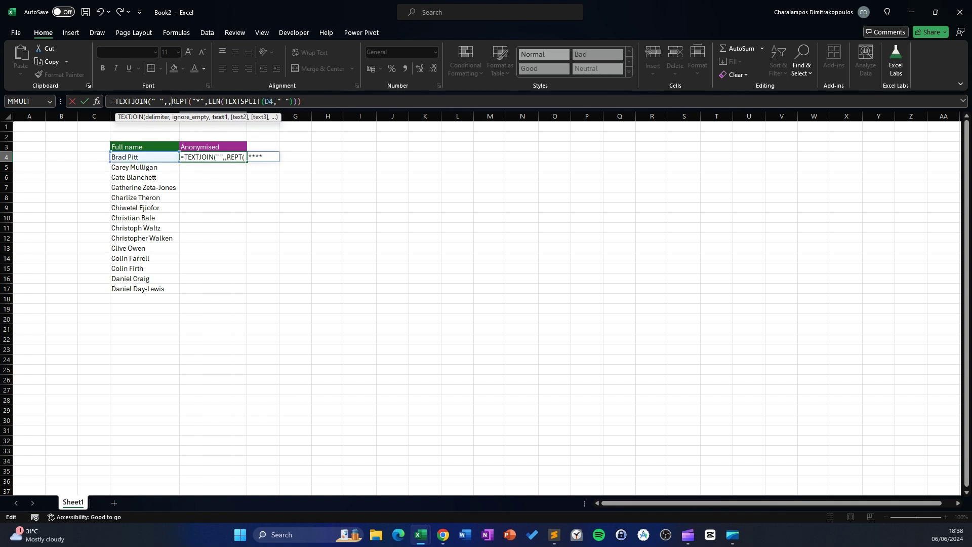
{"action": "left_click", "coordinate": [326, 101]}
{"action": "type", "text": ")"}
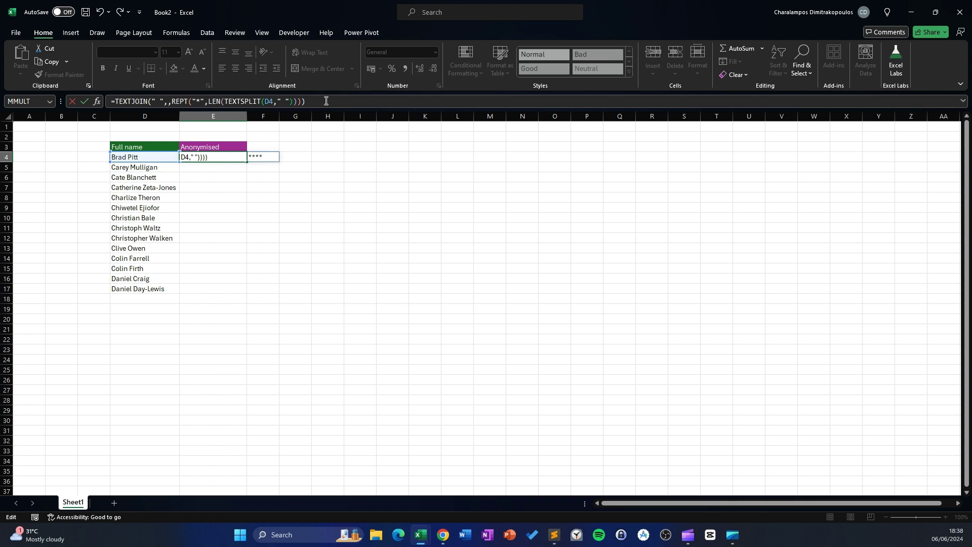
{"action": "key", "text": "Return"}
Fill the E4 formula down through E17 and autofit the width of column E.
{"action": "left_click", "coordinate": [218, 157]}
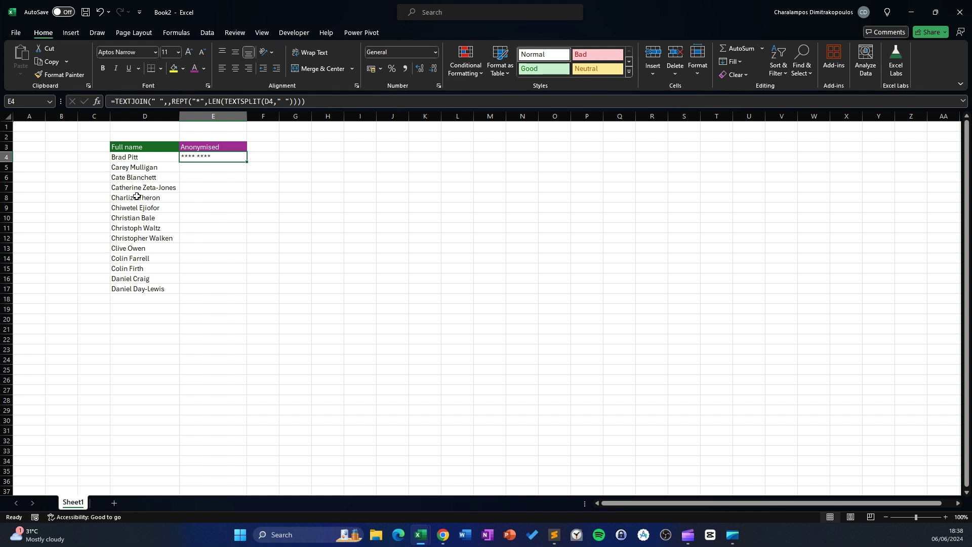
{"action": "double_click", "coordinate": [247, 162]}
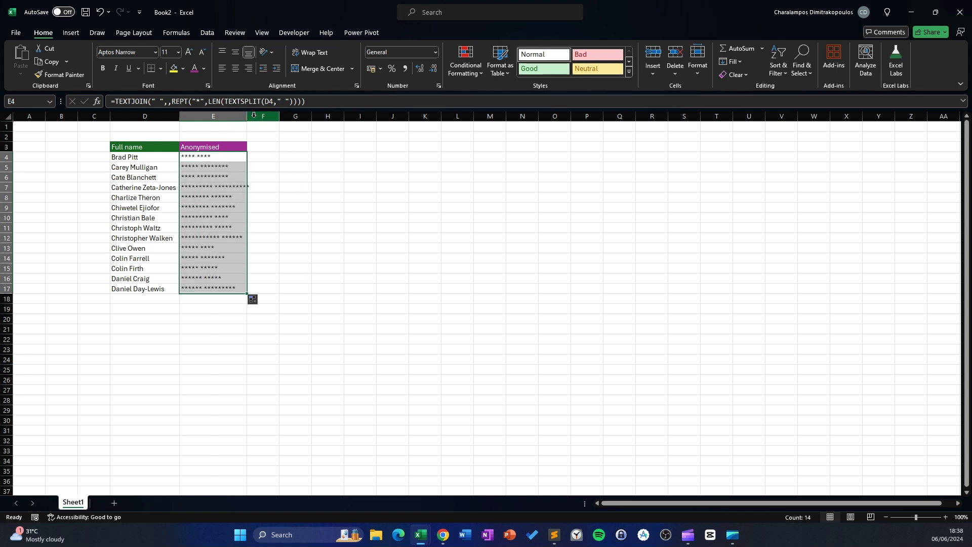
{"action": "double_click", "coordinate": [247, 120]}
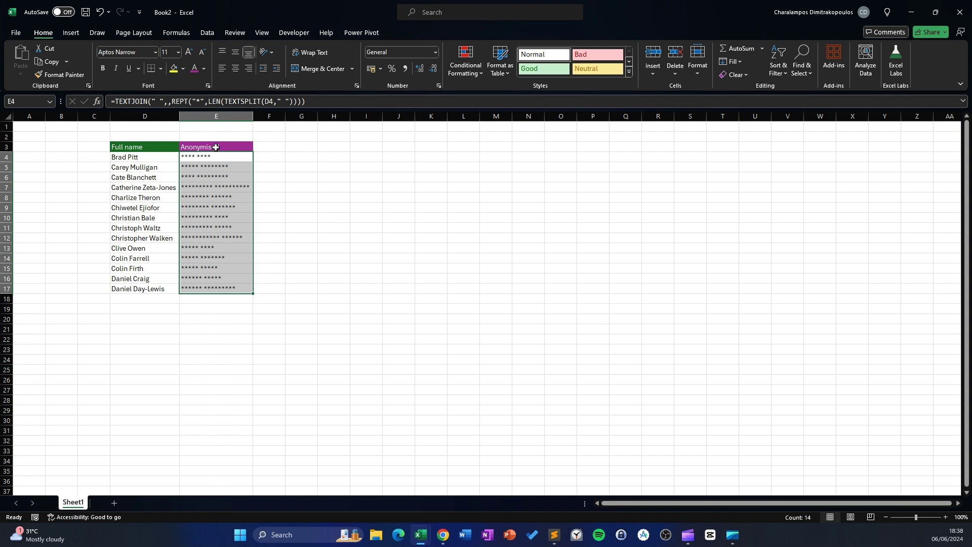
Copy the Anonymised header from E3 into F3 and widen column F to about the width of column E.
{"action": "left_click", "coordinate": [244, 148]}
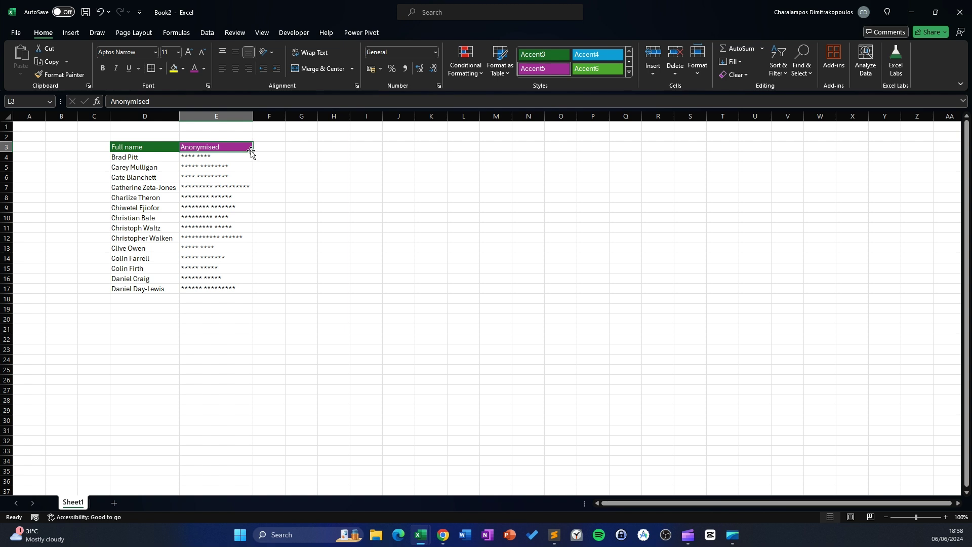
{"action": "left_click_drag", "start_coordinate": [255, 153], "coordinate": [328, 121]}
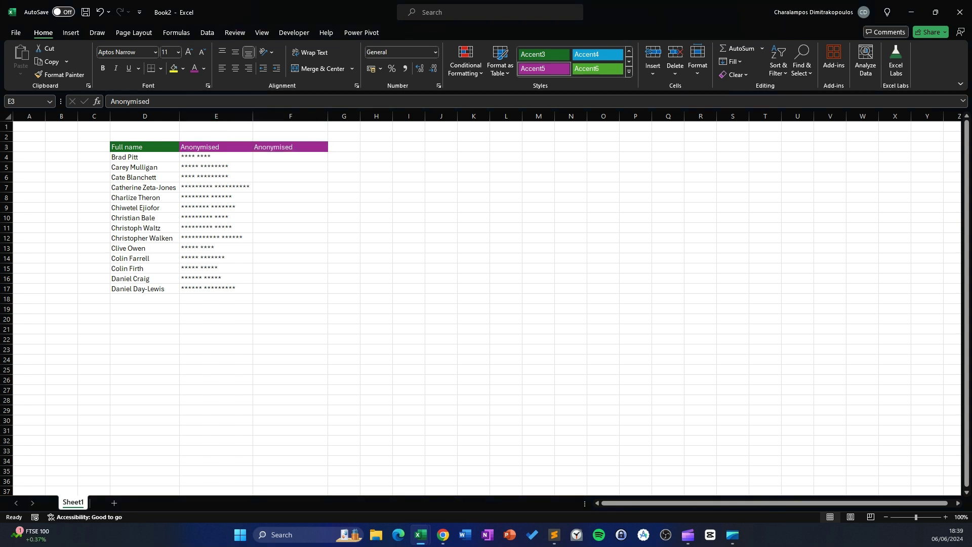
{"action": "key", "text": "F2"}
{"action": "key", "text": "Escape"}
Enter =REDUCE(D4, TEXTSPLIT(MID(LOWER(D4),SEQUENCE(LEN(D4)),1)," "), LAMBDA(X,Y, SUBSTITUTE(X,Y,"*"))) in cell F4.
{"action": "left_click", "coordinate": [288, 159]}
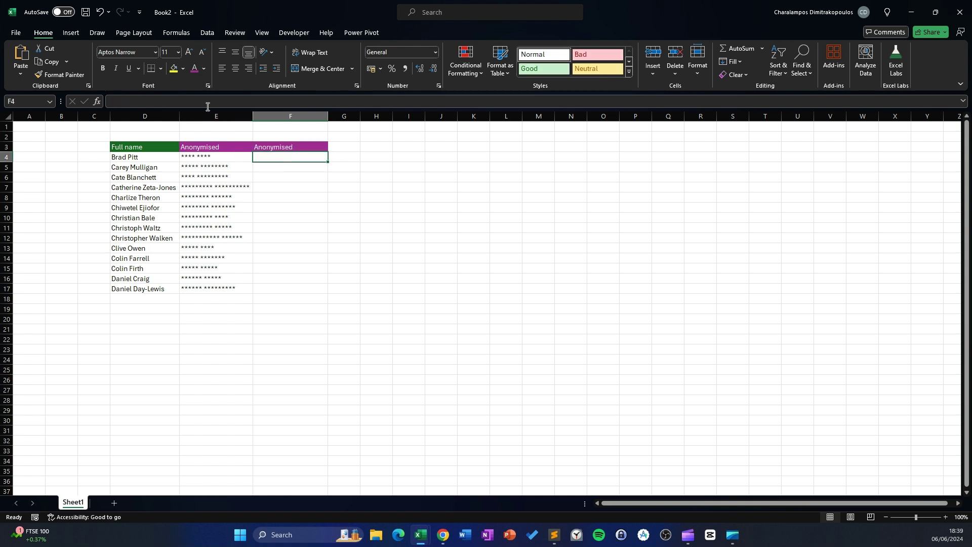
{"action": "left_click", "coordinate": [209, 102]}
{"action": "type", "text": "=REDUCE(D4, TEXTSPLIT(MID(LOWER(D4),SEQUENCE(LEN(D4)),1),\" \"), LAMBDA(X,Y, SUBSTITUTE(X,Y,\"*\")))"}
{"action": "key", "text": "Return"}
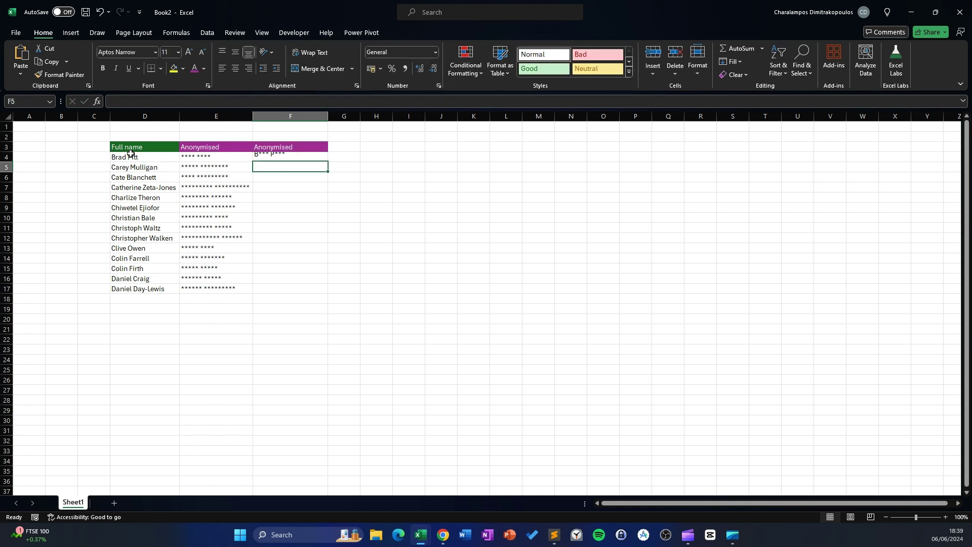
Fill the F4 formula down through F17 and widen column F further.
{"action": "left_click", "coordinate": [312, 158]}
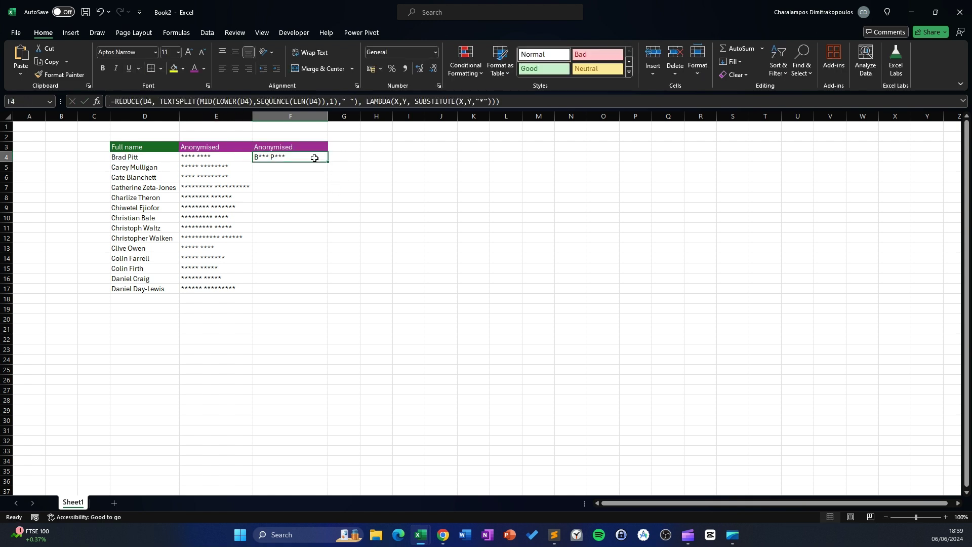
{"action": "double_click", "coordinate": [329, 162]}
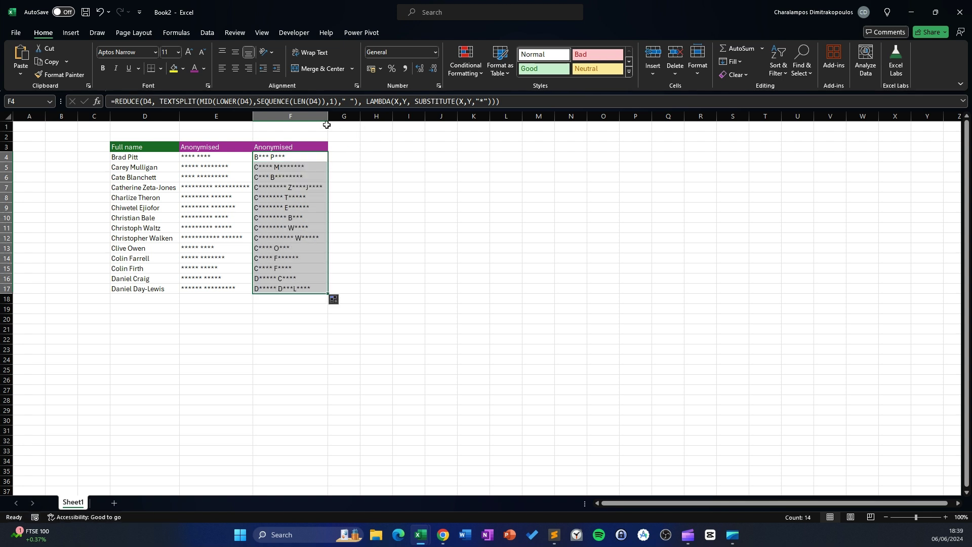
{"action": "left_click_drag", "start_coordinate": [328, 116], "coordinate": [355, 116]}
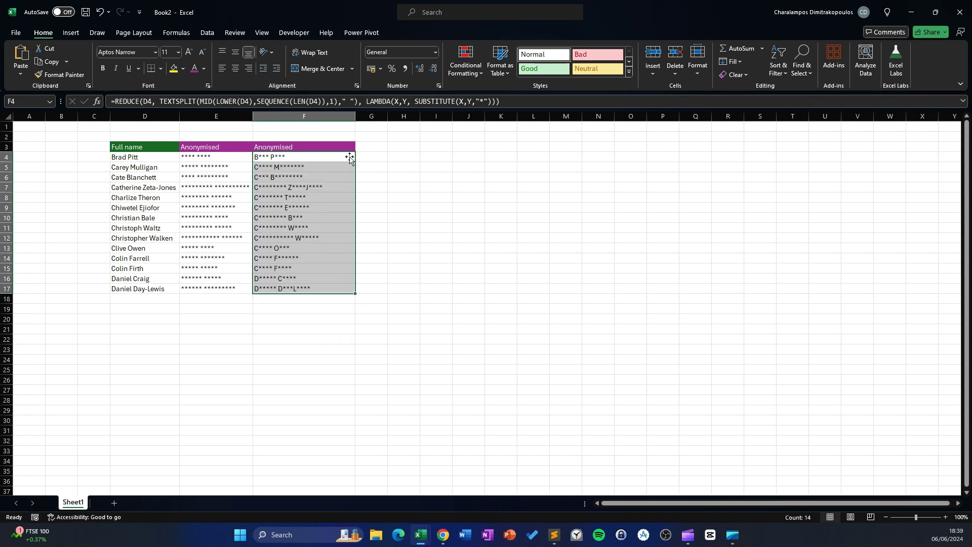
Examine the F4 formula's REDUCE function and its LAMBDA(X,Y, SUBSTITUTE(X,Y,"*")) argument, including the X and Y parameters.
{"action": "left_click", "coordinate": [306, 157]}
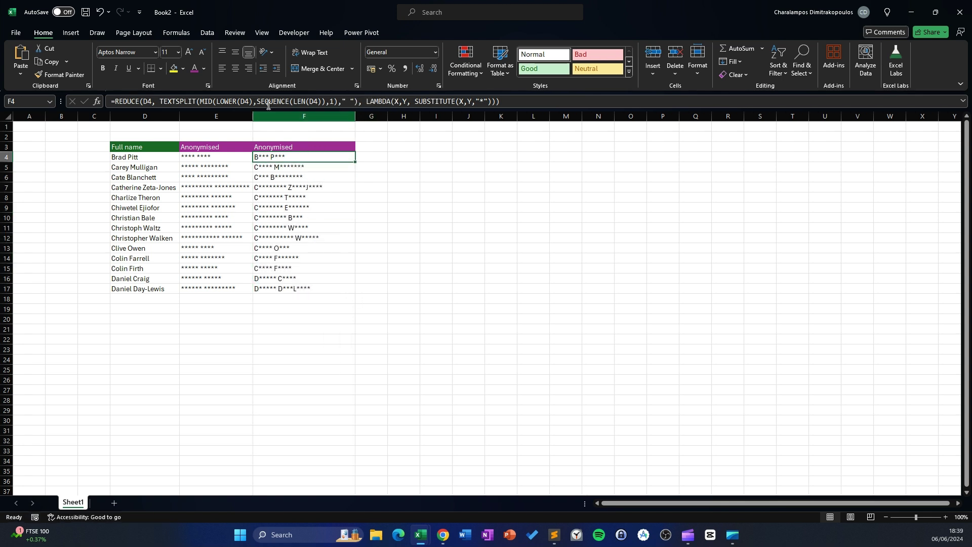
{"action": "left_click", "coordinate": [542, 101]}
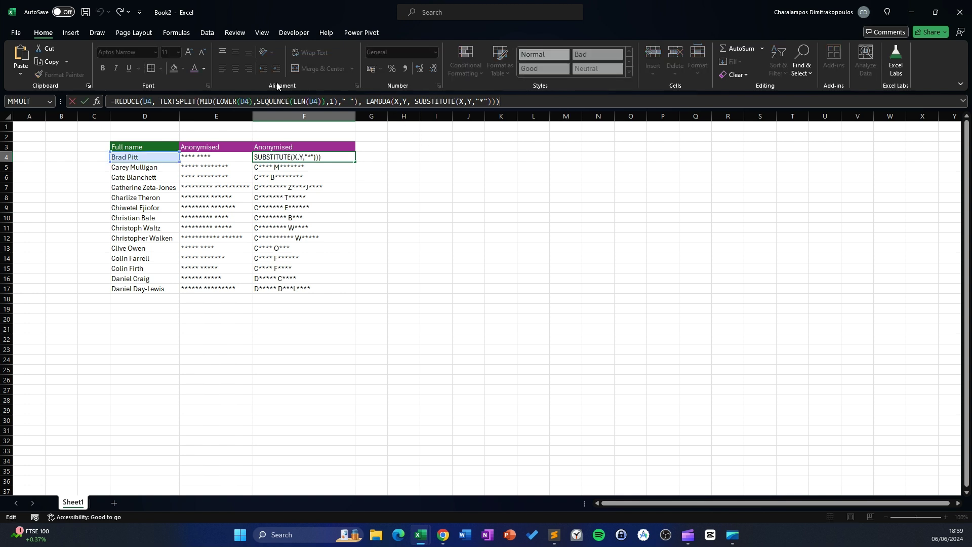
{"action": "double_click", "coordinate": [117, 101]}
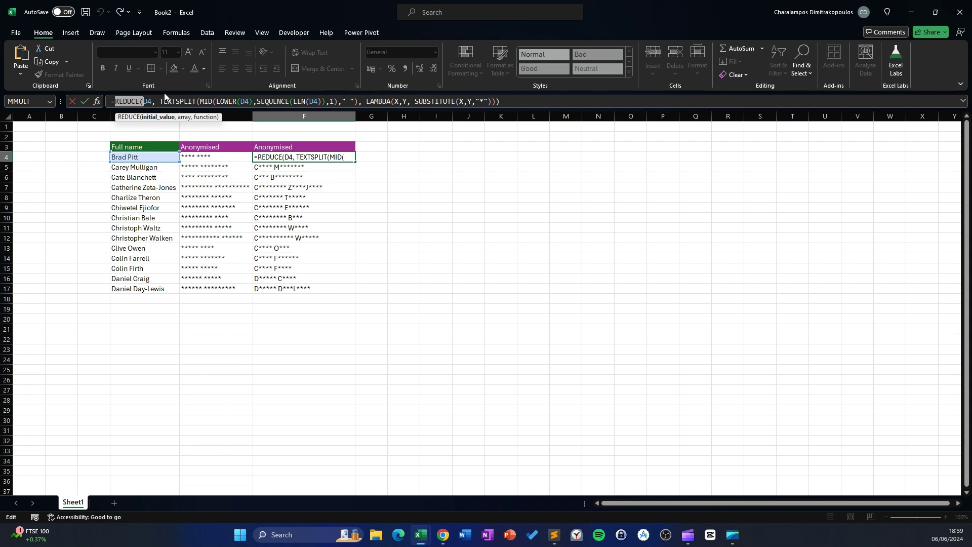
{"action": "double_click", "coordinate": [375, 102]}
{"action": "left_click_drag", "start_coordinate": [398, 102], "coordinate": [498, 102]}
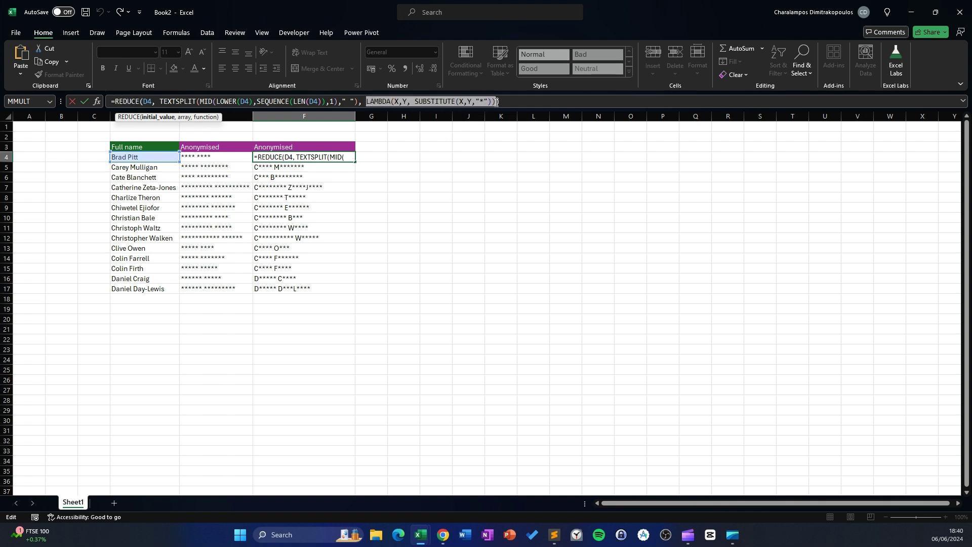
{"action": "left_click", "coordinate": [406, 99]}
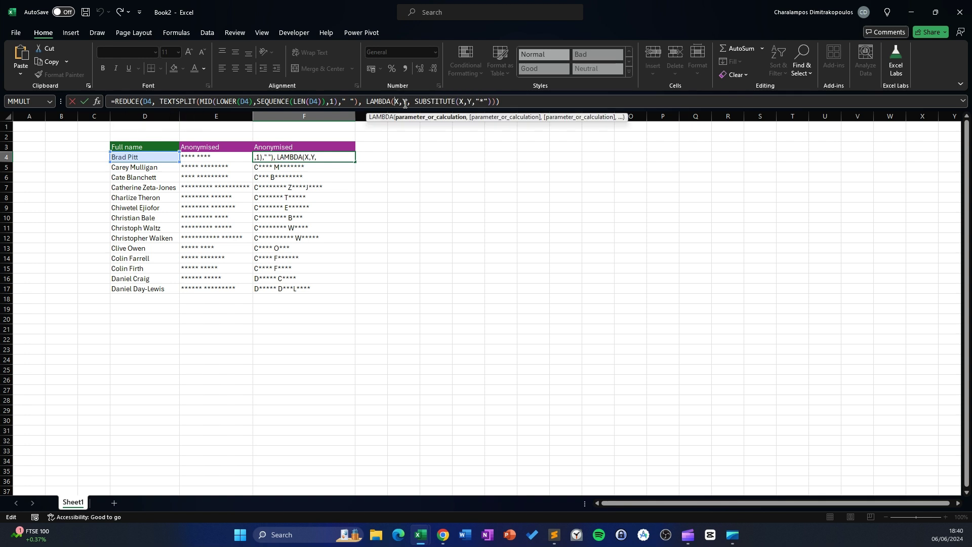
{"action": "left_click", "coordinate": [406, 103]}
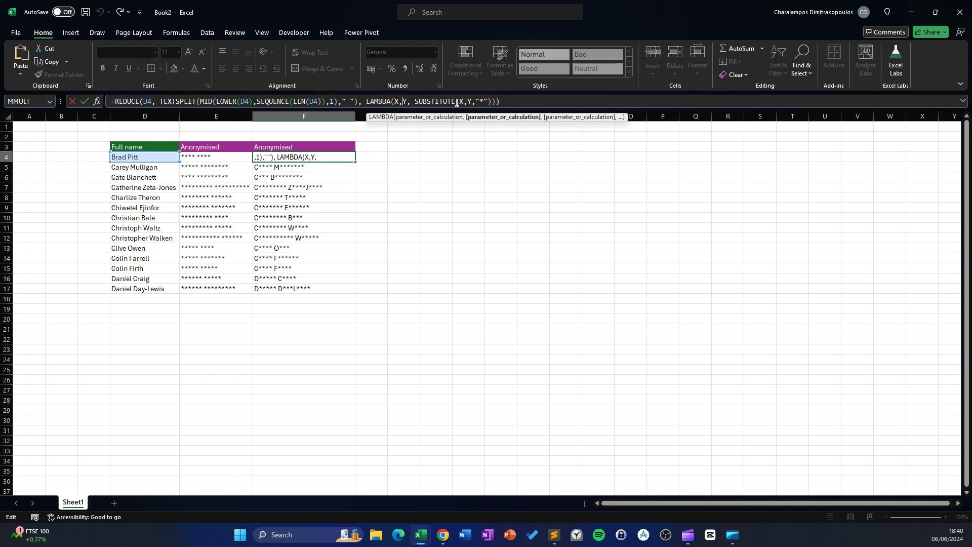
{"action": "left_click", "coordinate": [470, 102]}
{"action": "left_click", "coordinate": [481, 103]}
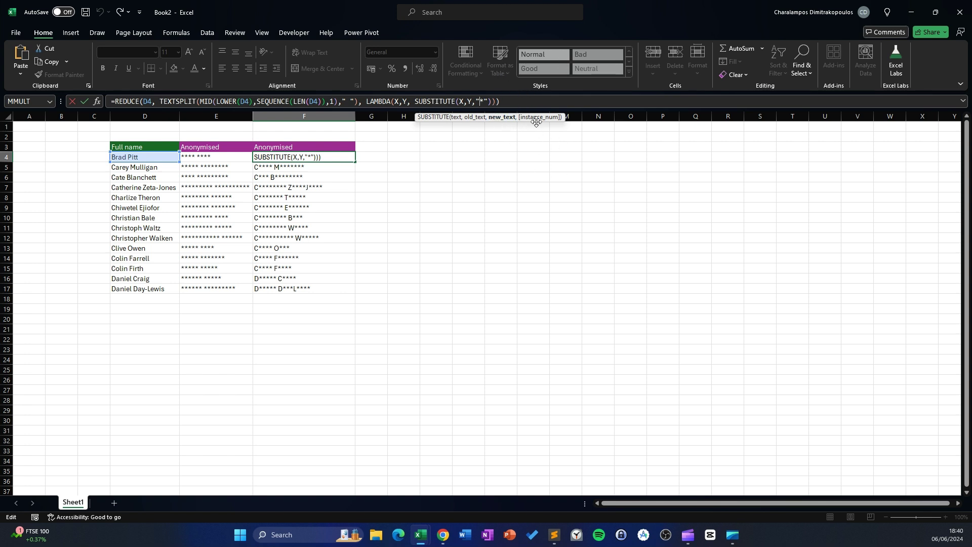
Examine the D4 initial value and the TEXTSPLIT array argument with its nested MID, LOWER and SEQUENCE parts, leaving the F4 formula unedited.
{"action": "left_click", "coordinate": [177, 100]}
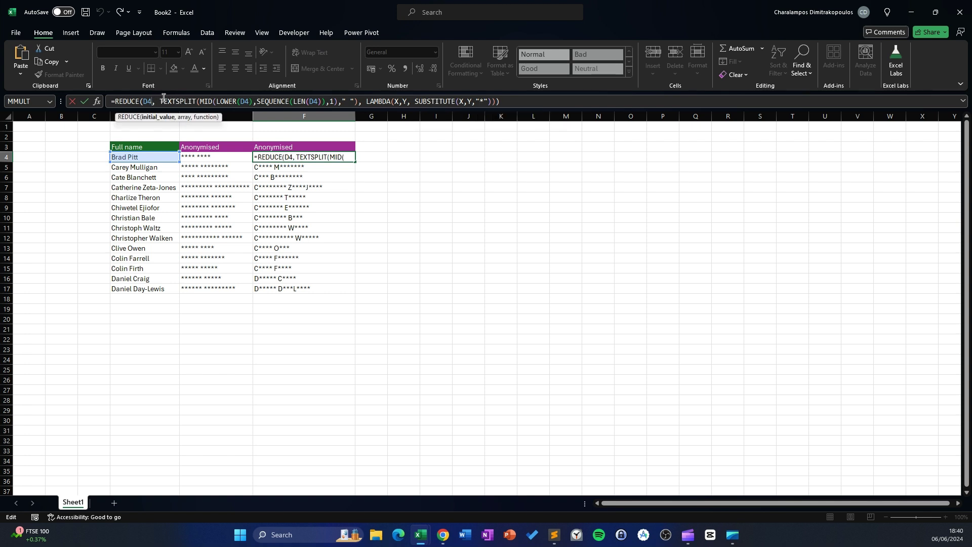
{"action": "left_click_drag", "start_coordinate": [160, 101], "coordinate": [302, 104]}
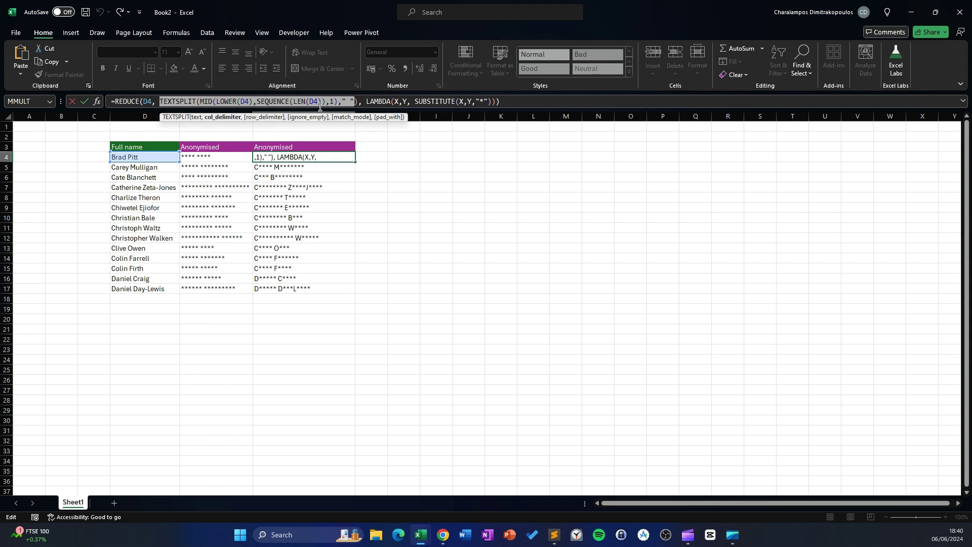
{"action": "left_click", "coordinate": [269, 101]}
{"action": "left_click_drag", "start_coordinate": [202, 102], "coordinate": [341, 101]}
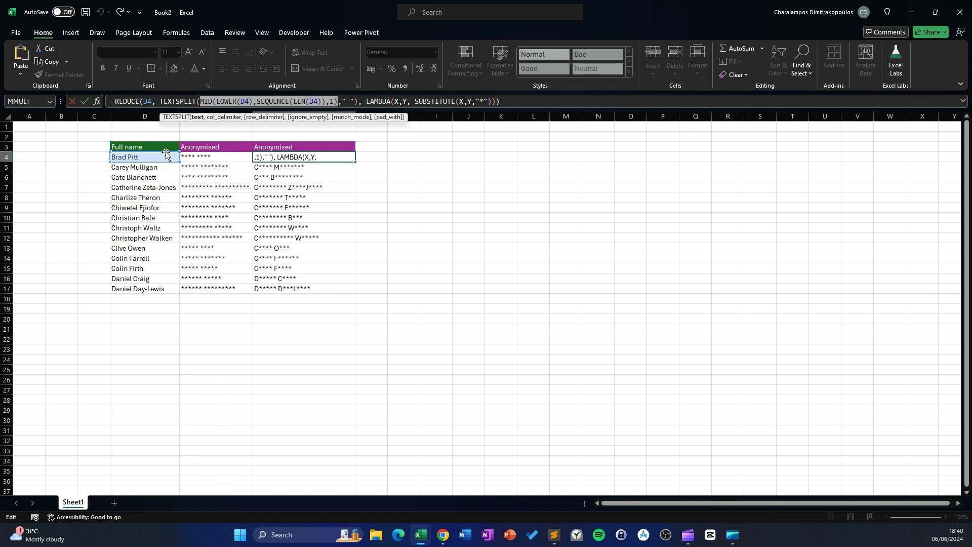
{"action": "left_click", "coordinate": [330, 100]}
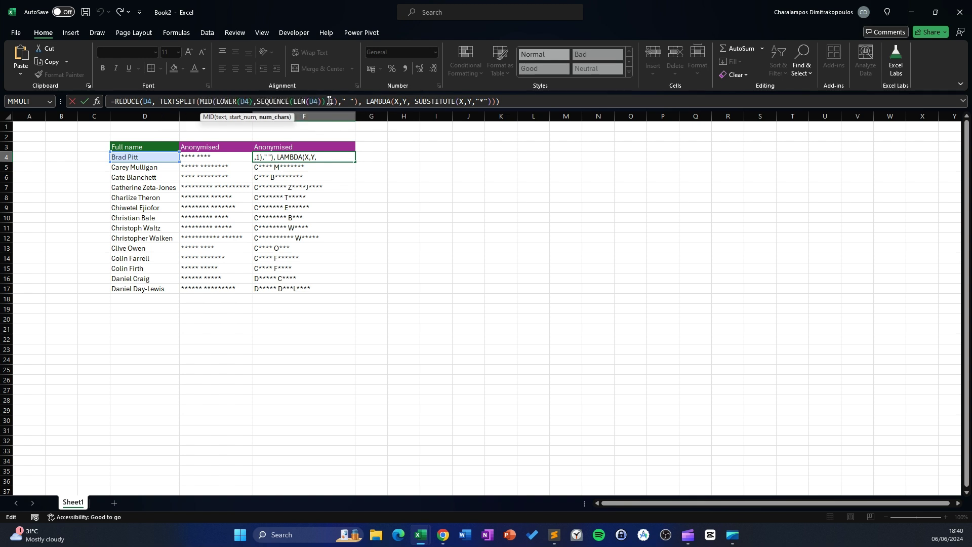
{"action": "left_click", "coordinate": [258, 101]}
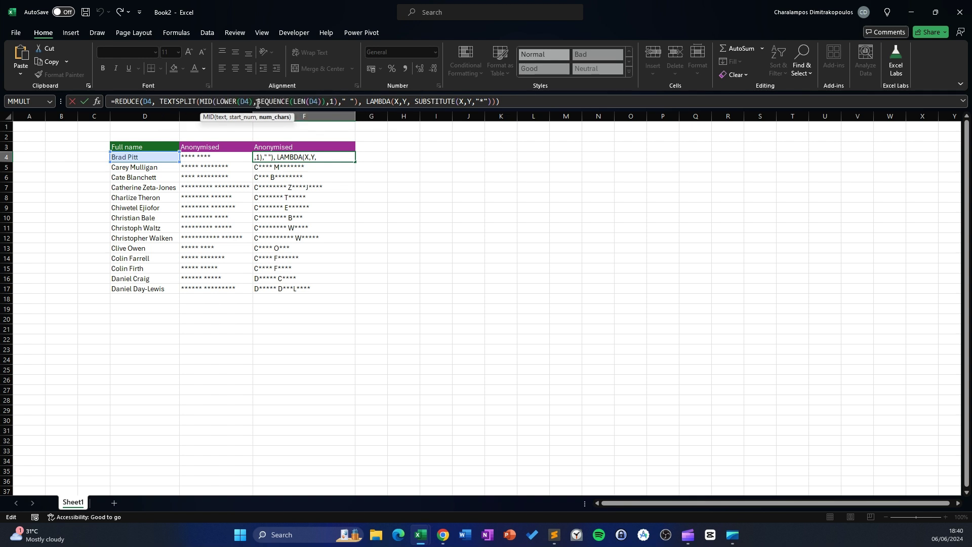
{"action": "left_click", "coordinate": [332, 102]}
{"action": "left_click_drag", "start_coordinate": [201, 101], "coordinate": [340, 102]}
{"action": "mouse_move", "coordinate": [294, 102]}
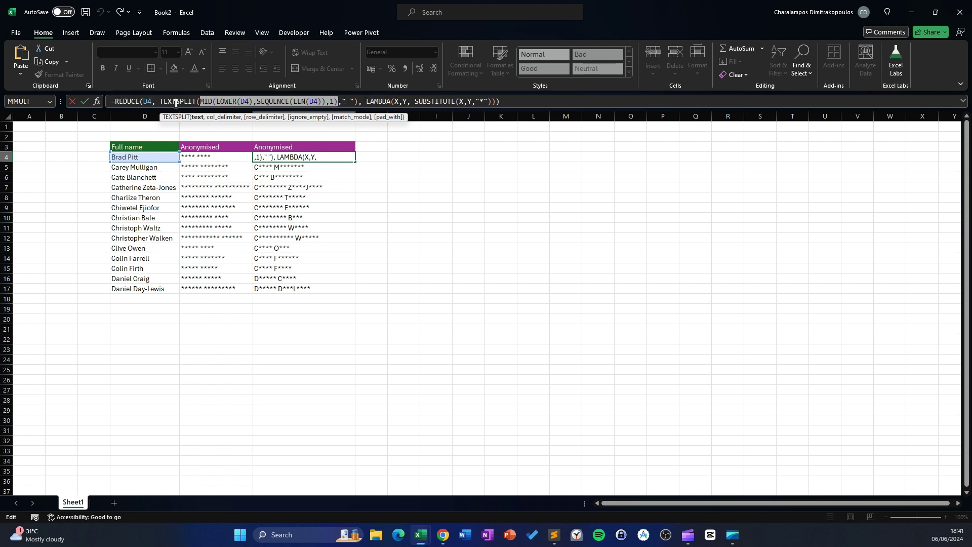
{"action": "left_click_drag", "start_coordinate": [160, 101], "coordinate": [360, 102]}
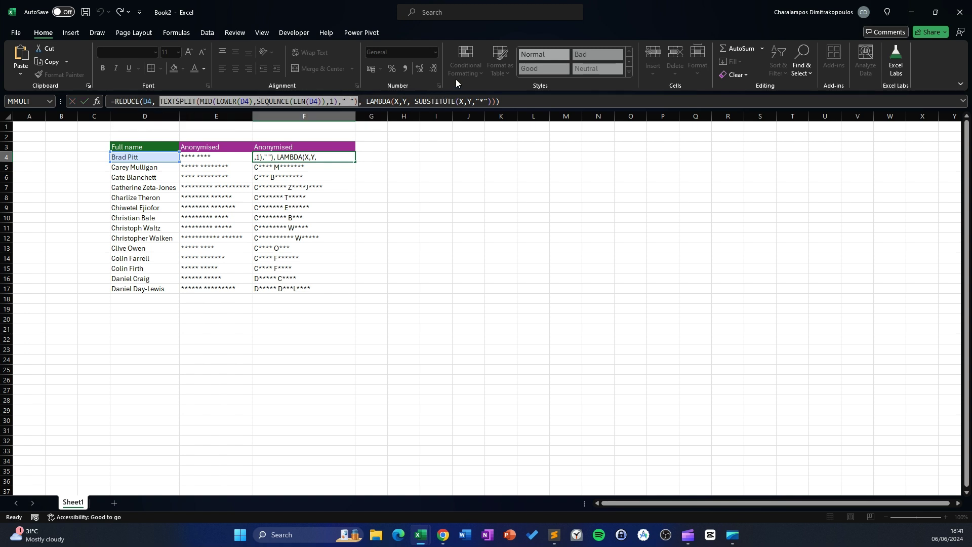
{"action": "key", "text": "Return"}
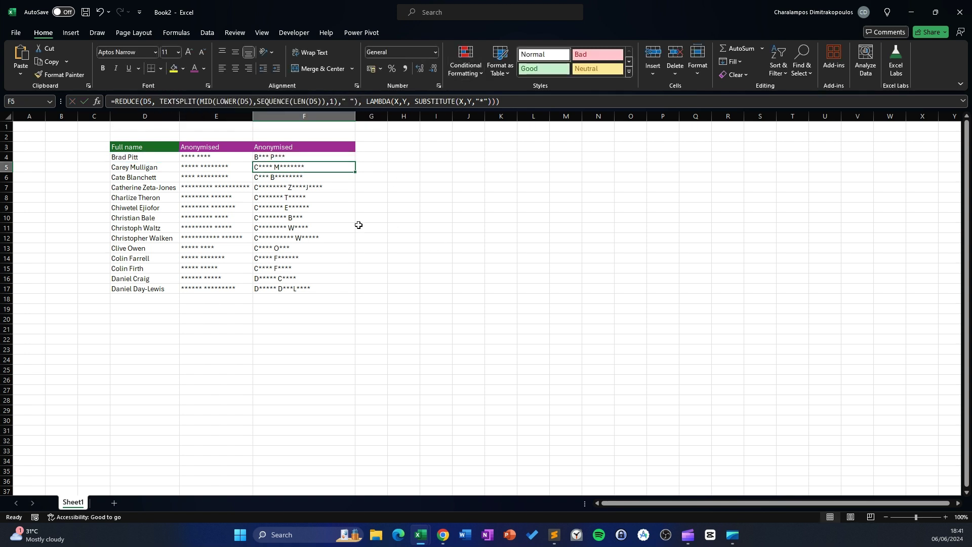